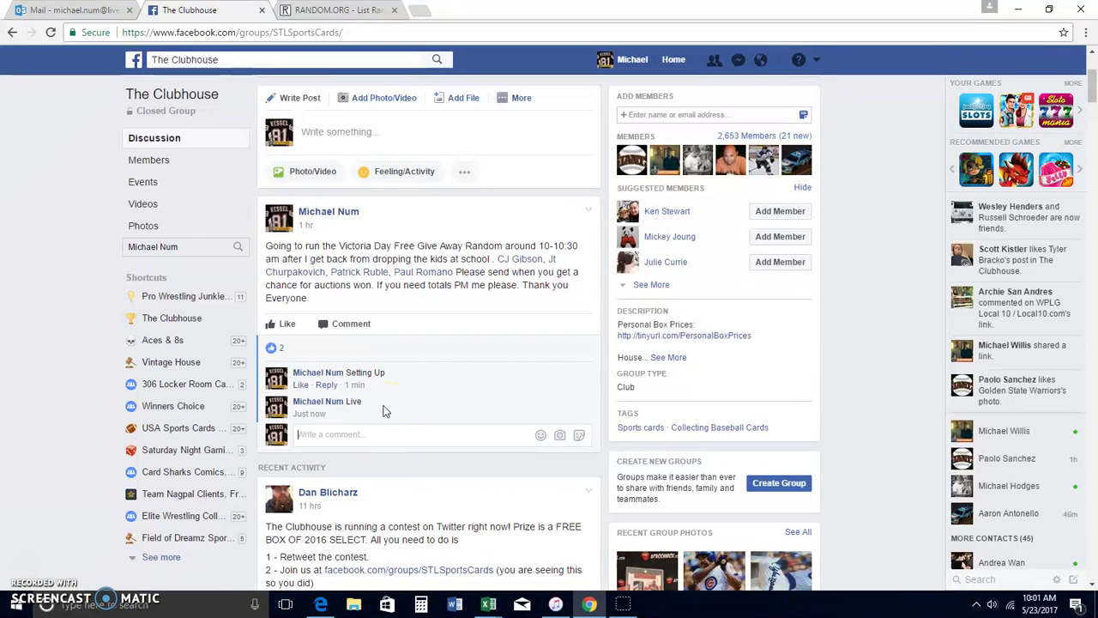
- Check today's date, then bring the Victoria Day Give Away Prizes workbook forward
click(1039, 603)
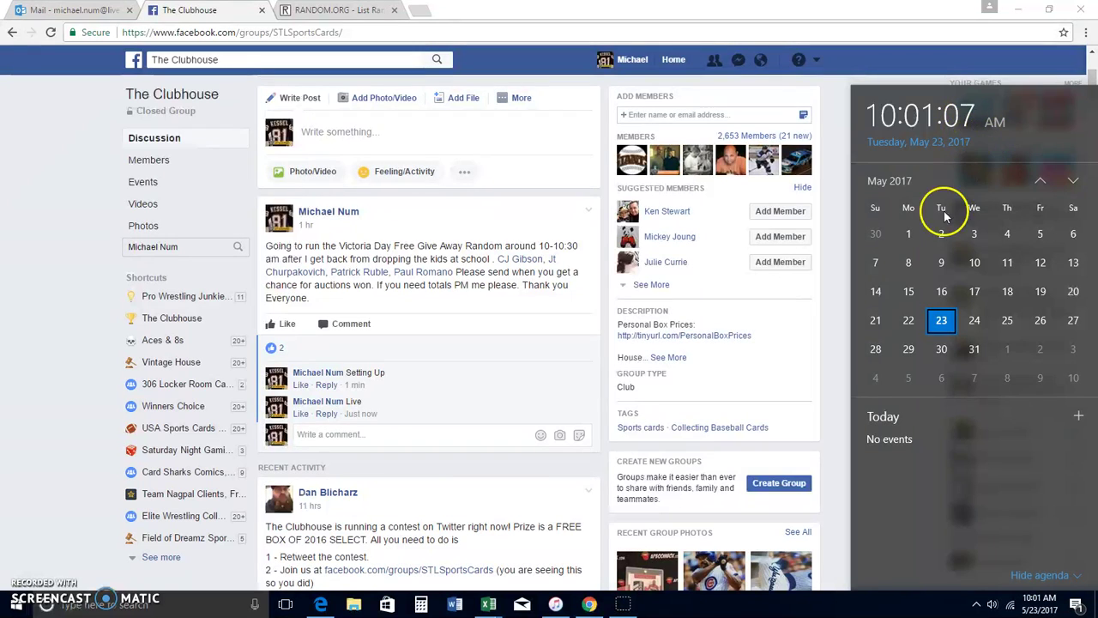
click(58, 340)
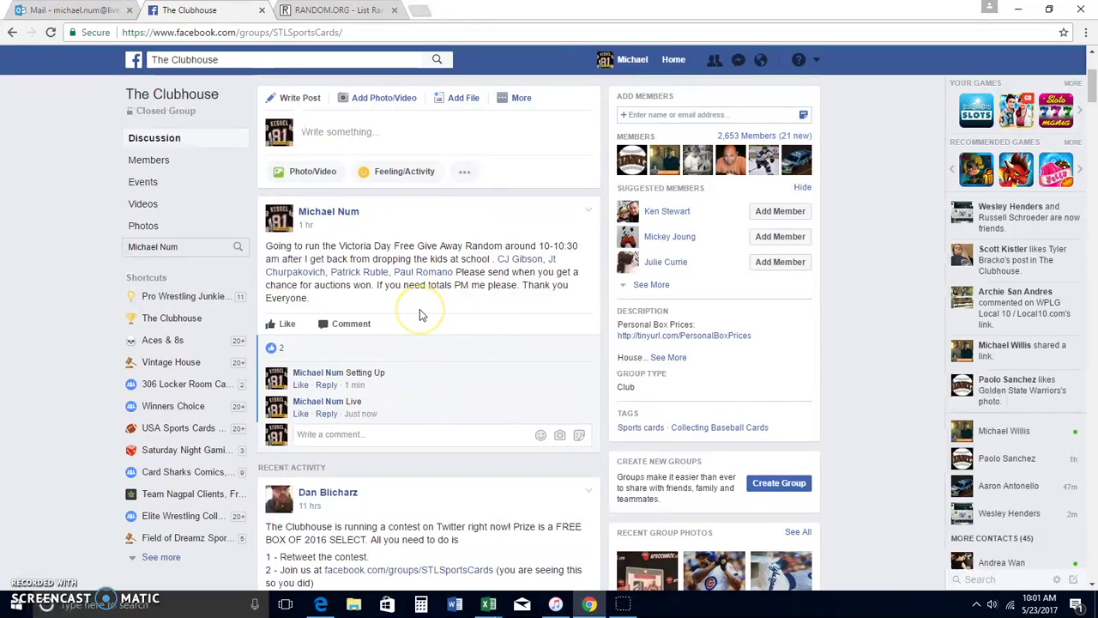
click(443, 311)
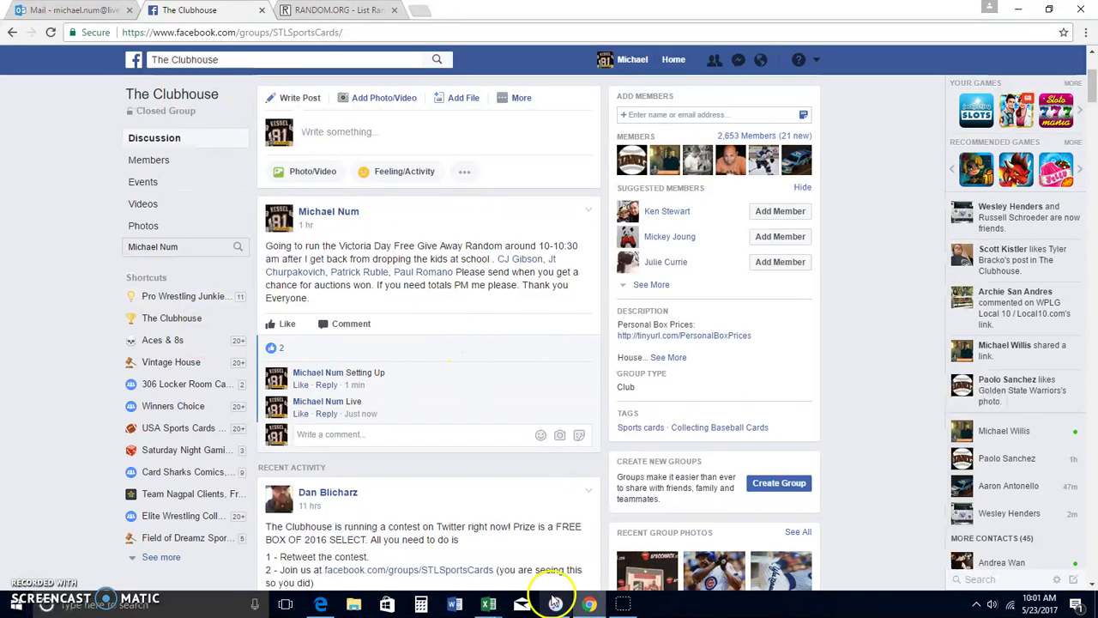
mouse_move(488, 604)
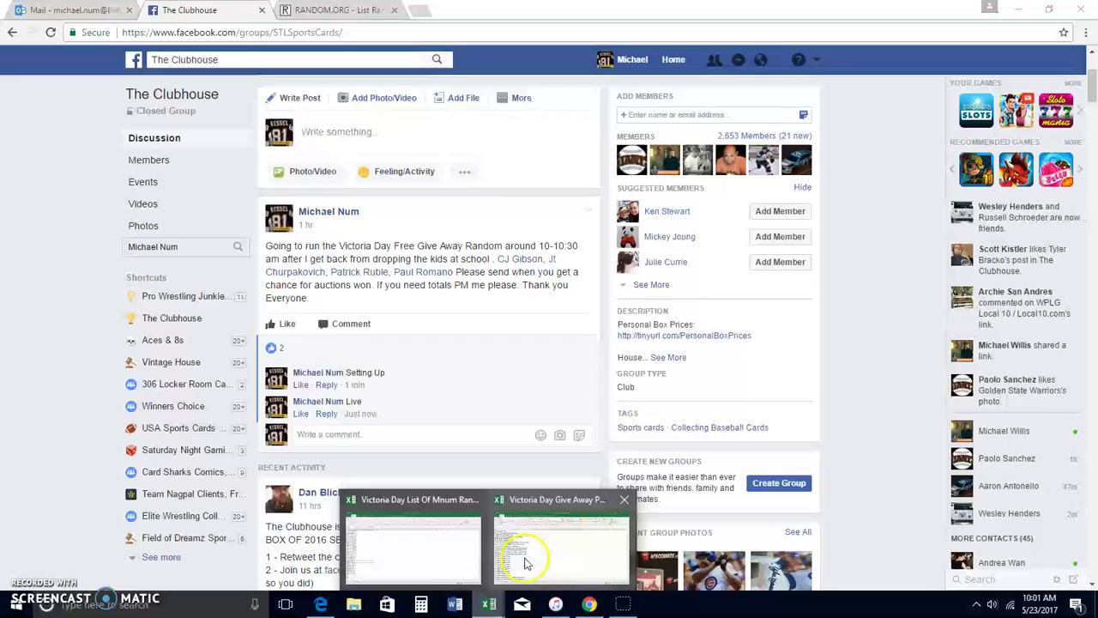
click(536, 553)
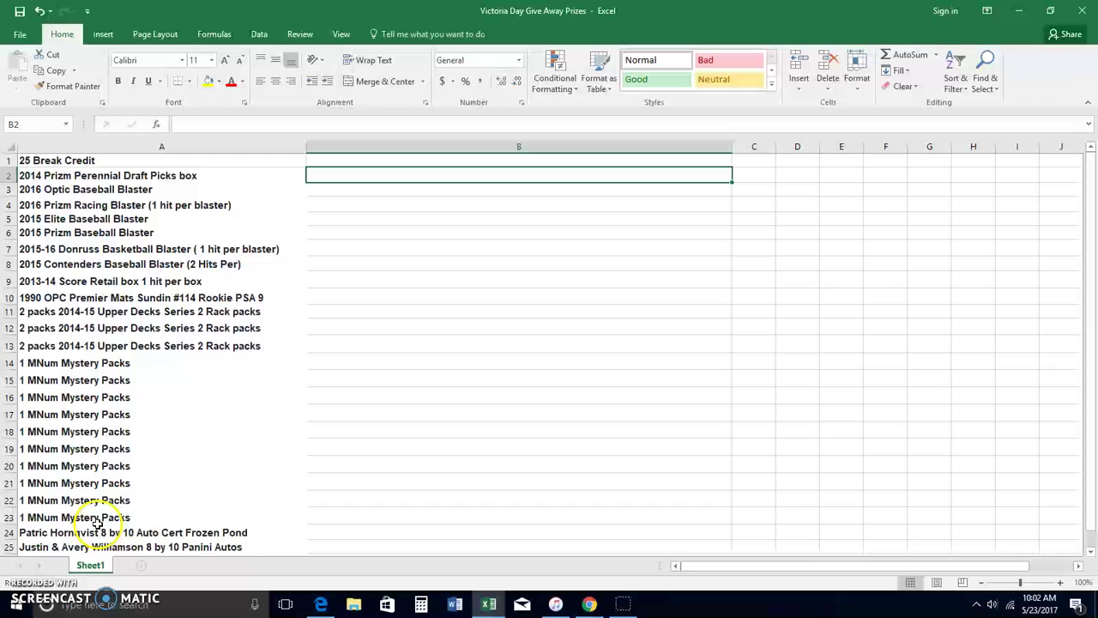
- Scroll up and down column A to review the 25 bold prize entries
scroll(247, 464, down, 3)
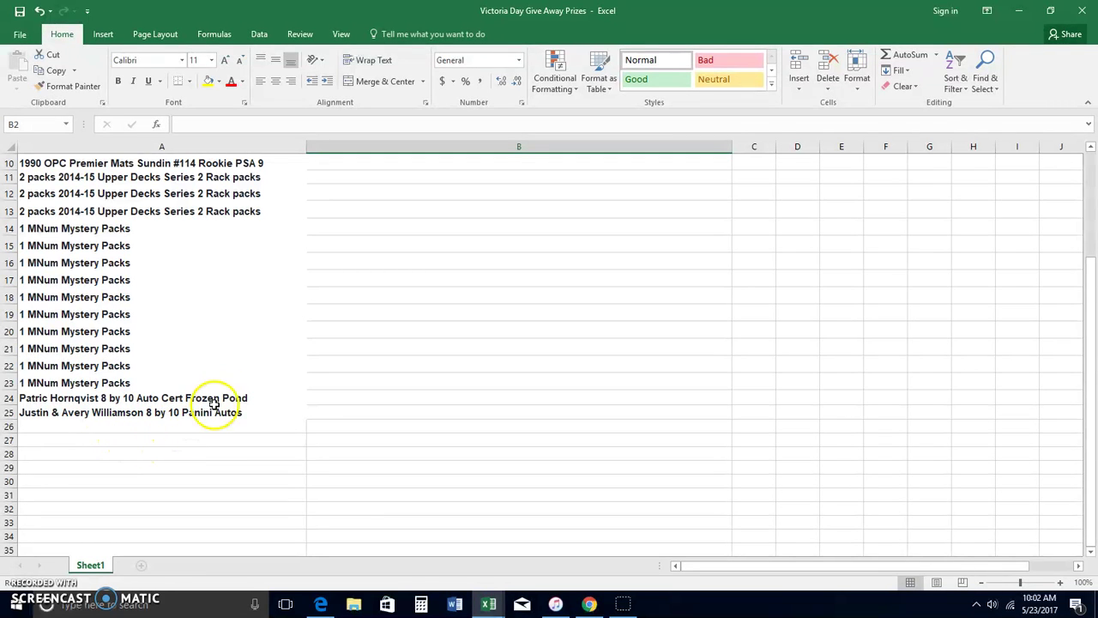
scroll(451, 340, up, 1)
scroll(452, 341, up, 2)
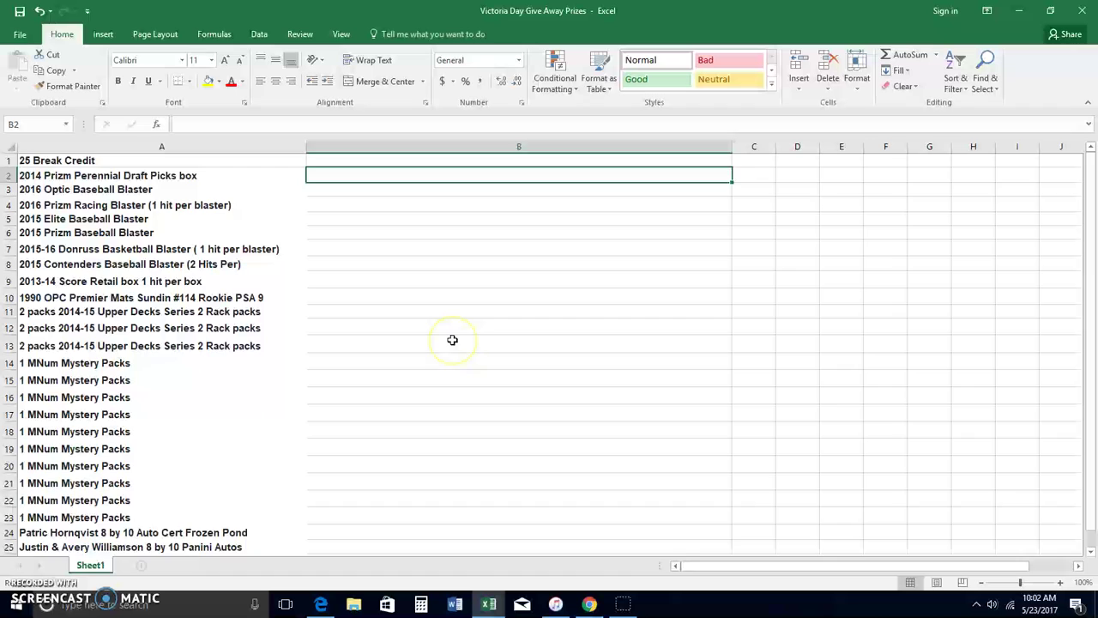
scroll(451, 340, down, 1)
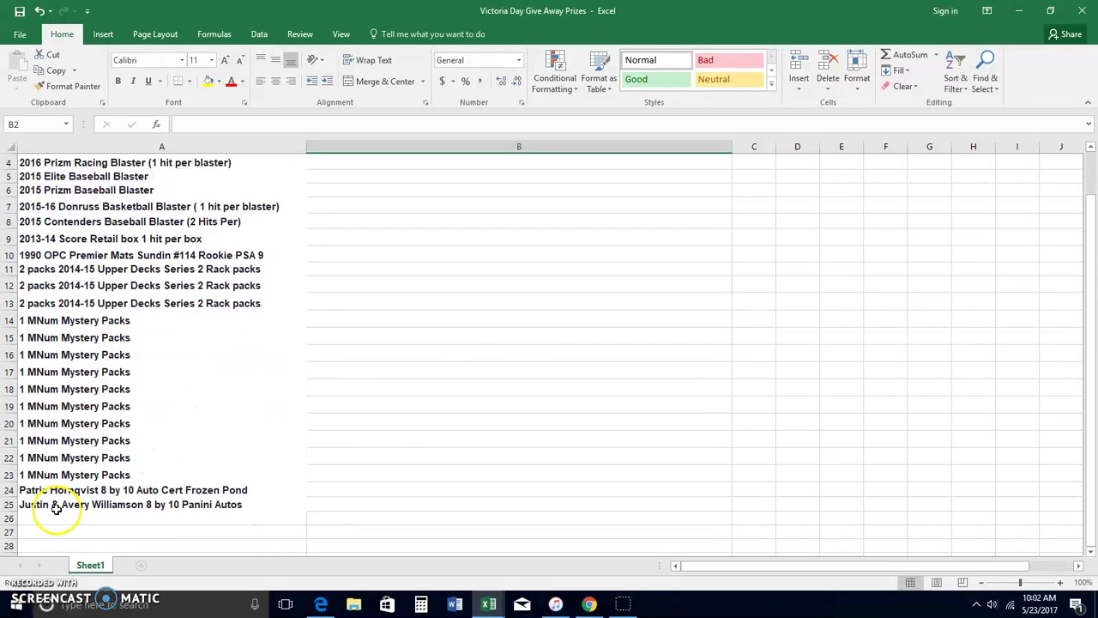
scroll(488, 352, up, 1)
scroll(277, 219, down, 2)
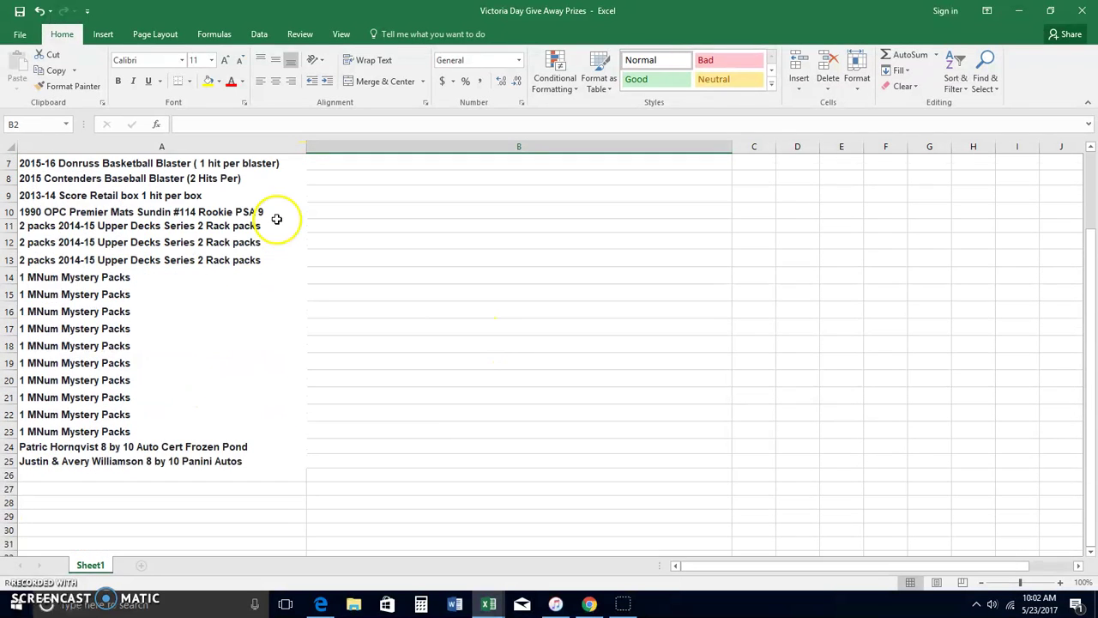
scroll(277, 219, up, 2)
- Copy all 1141 entrant names from column A of the Victoria Day List Of Mnum Random workbook
click(1018, 10)
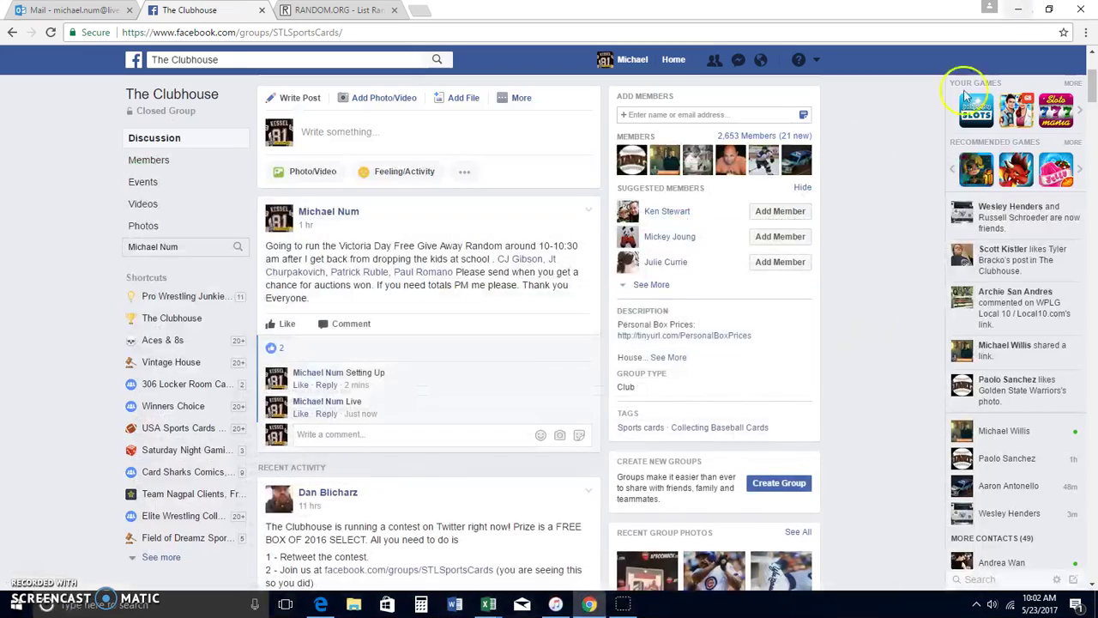
click(401, 549)
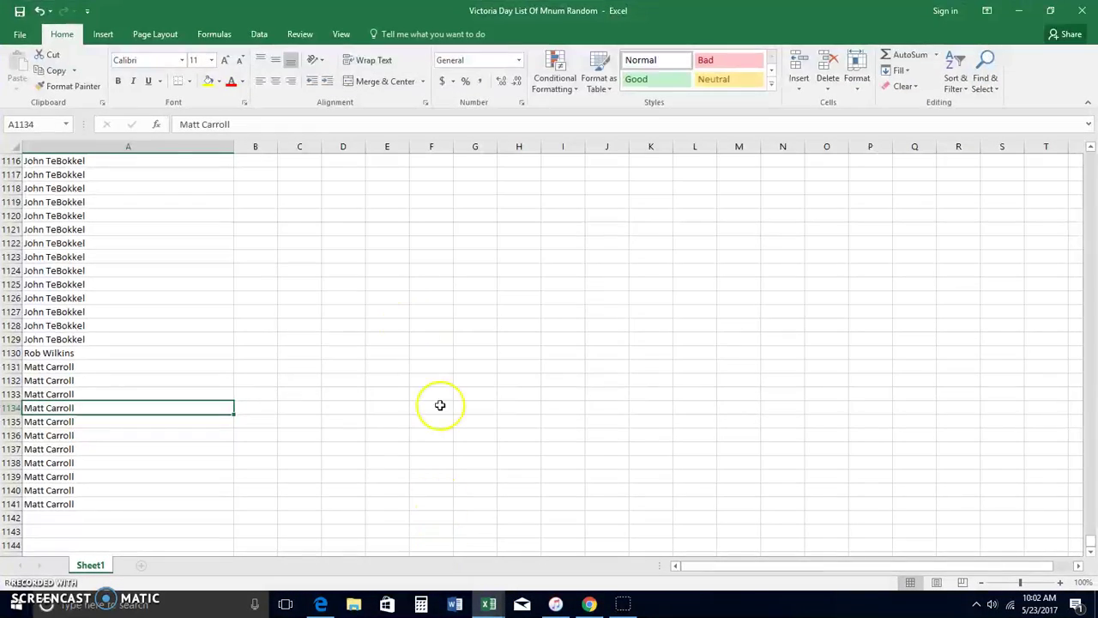
mouse_move(110, 504)
mouse_down()
mouse_move(142, 151)
mouse_move(162, 229)
mouse_move(151, 126)
mouse_up()
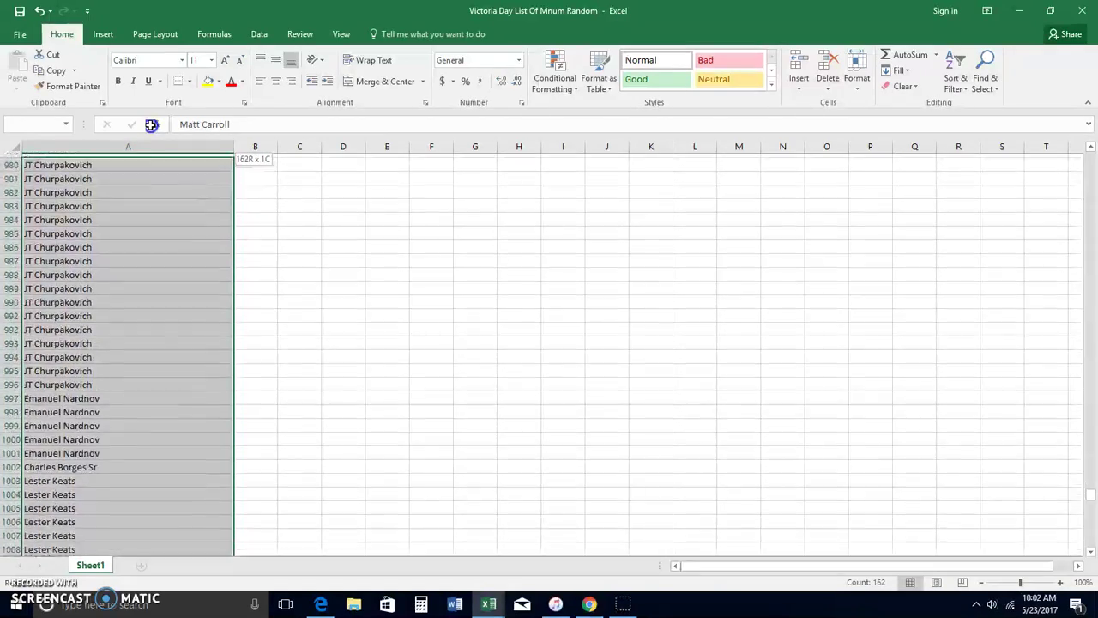
drag(151, 125, 168, 82)
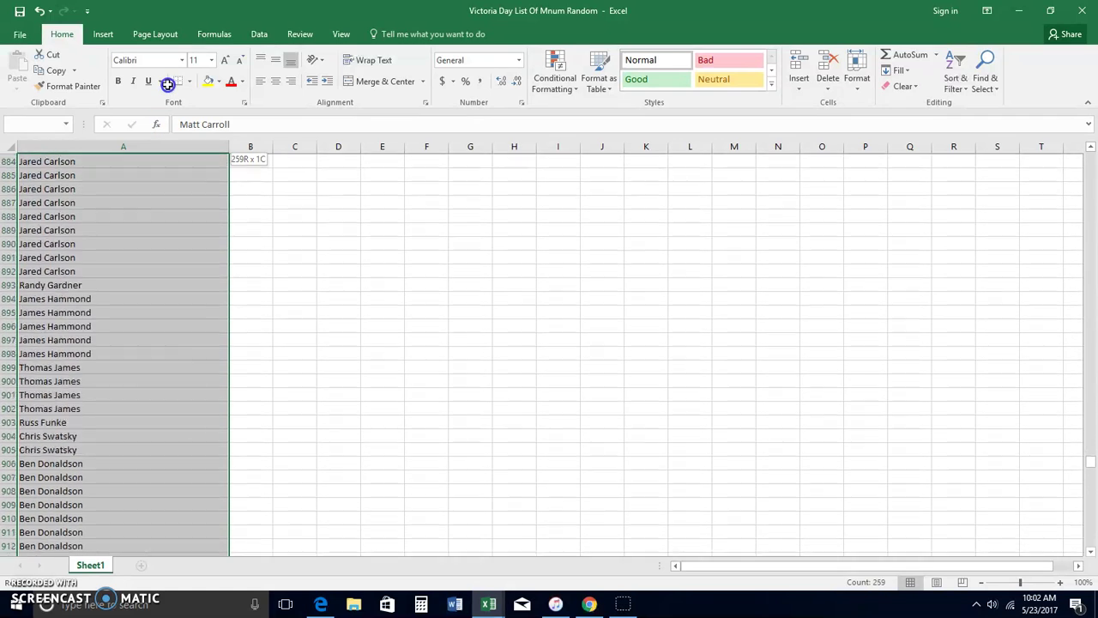
drag(175, 44, 174, 25)
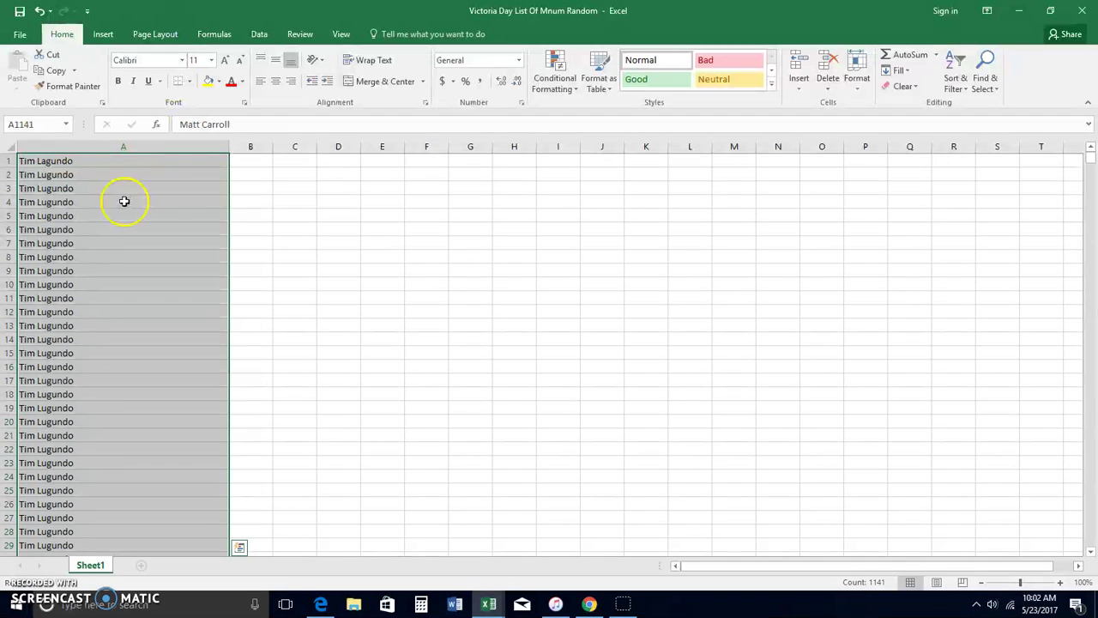
right_click(117, 214)
click(159, 244)
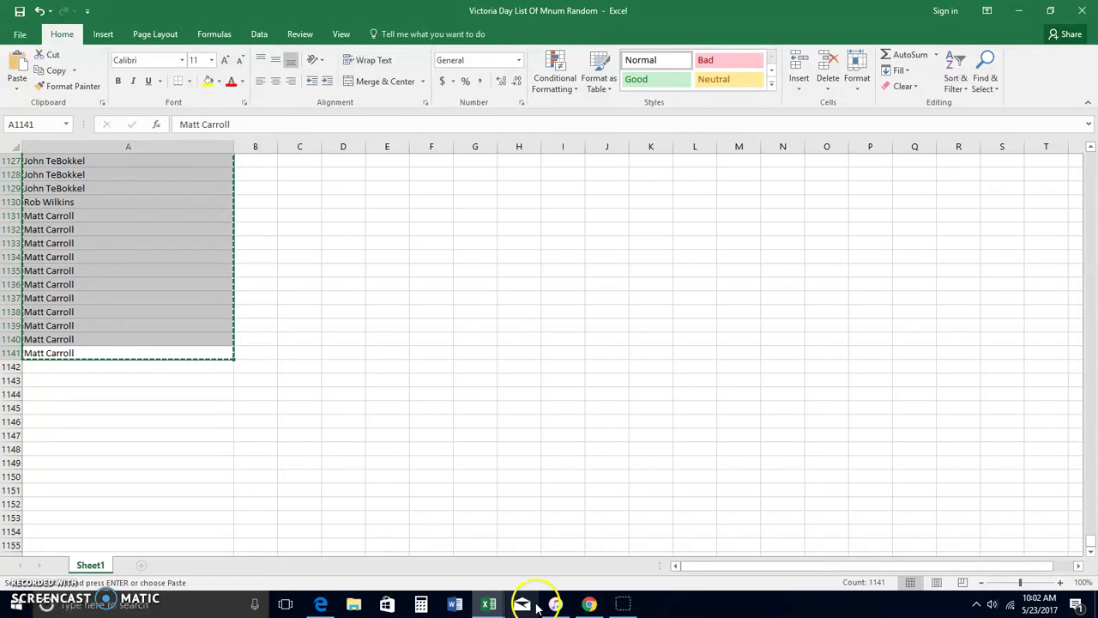
click(589, 604)
- Paste the 1141 entrant names into RANDOM.ORG's list box and randomize them
click(350, 17)
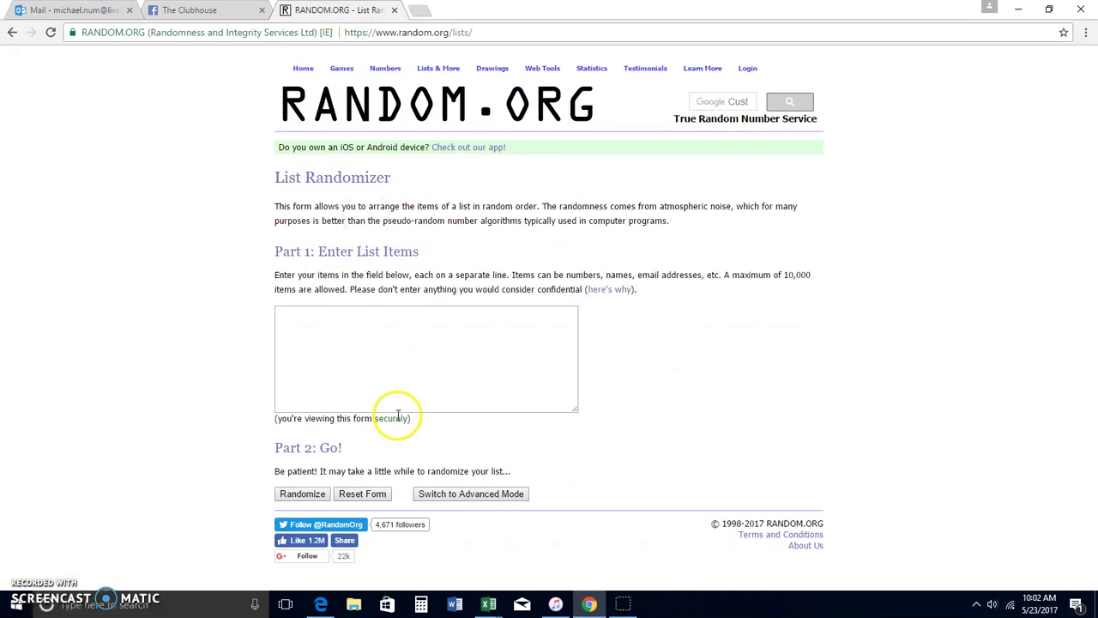
click(341, 331)
right_click(340, 331)
click(381, 416)
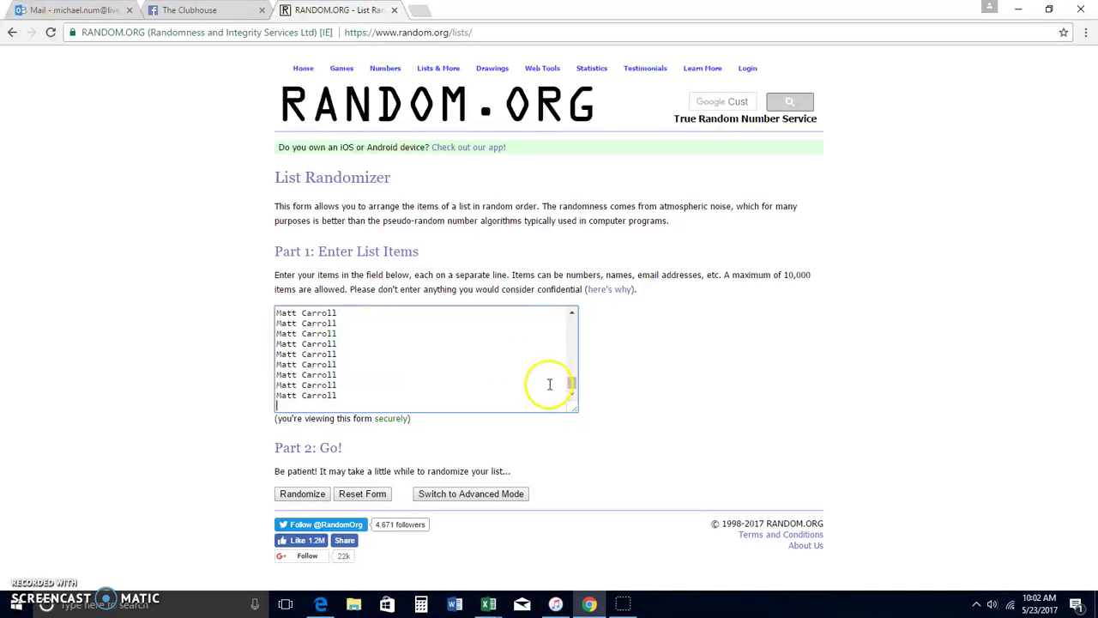
drag(569, 380, 565, 327)
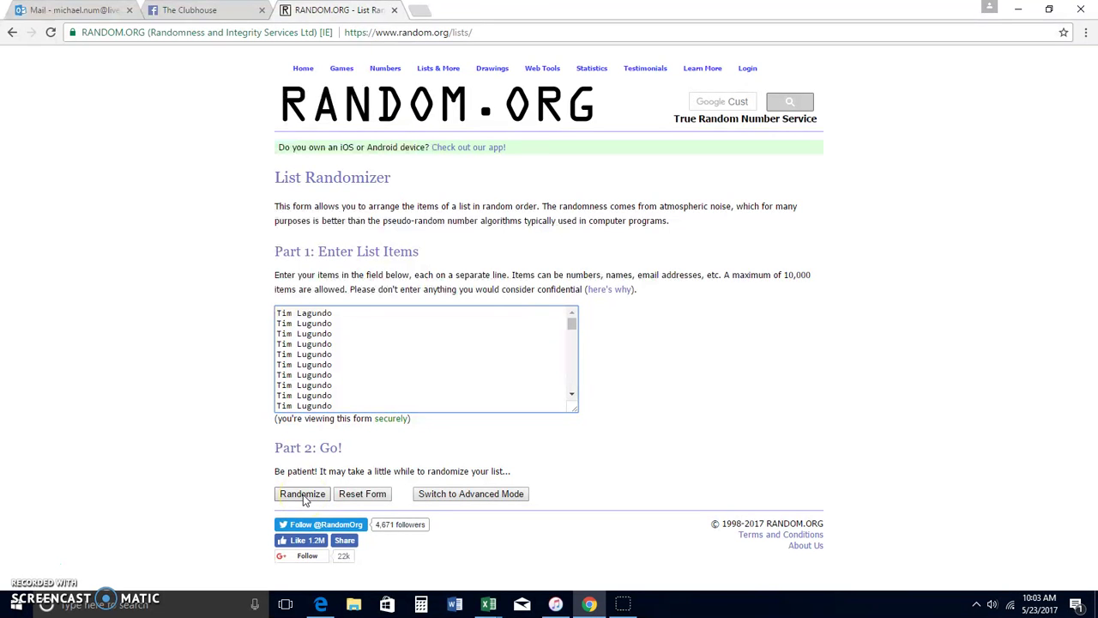
click(302, 496)
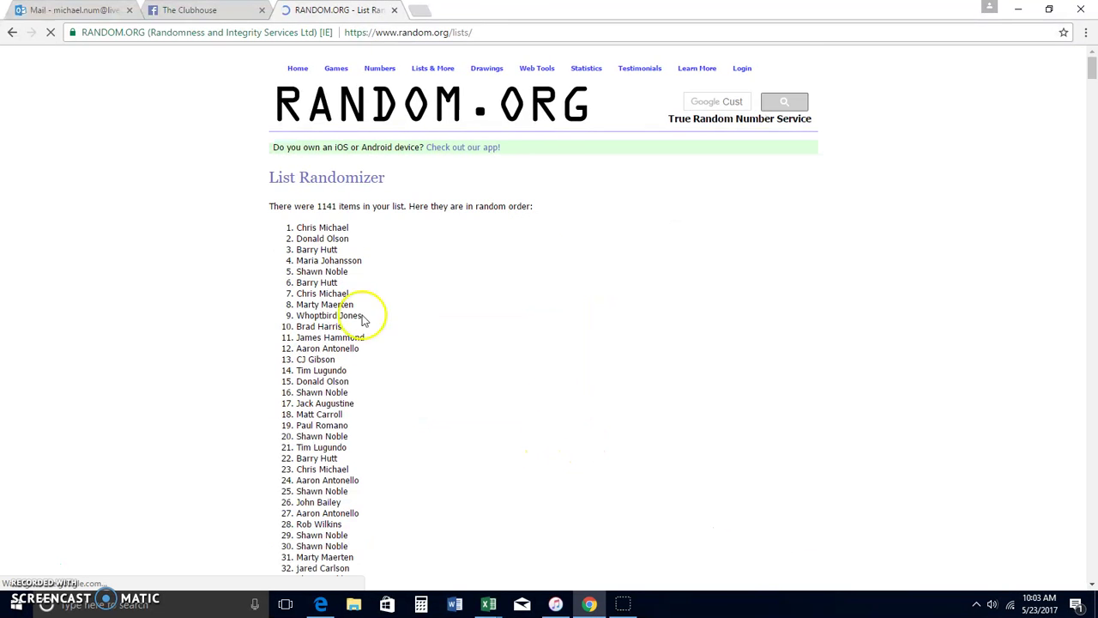
- Scroll through the randomized entrant list to review the new order
scroll(339, 425, down, 1)
scroll(341, 429, down, 4)
scroll(343, 442, down, 3)
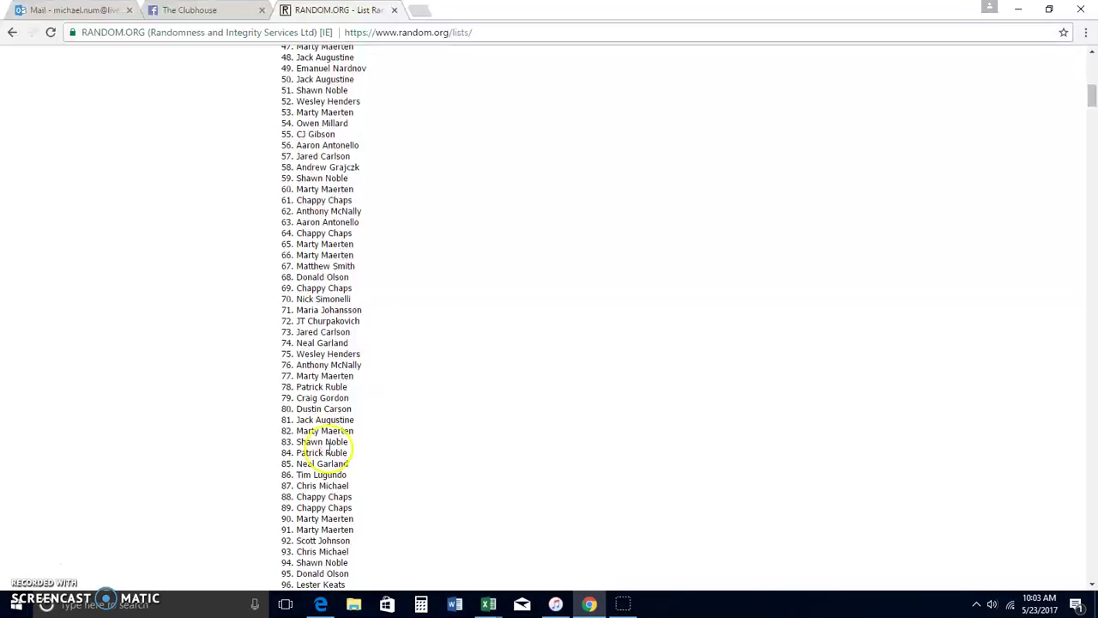
scroll(330, 471, down, 2)
scroll(314, 505, down, 5)
scroll(312, 490, down, 5)
scroll(306, 478, down, 5)
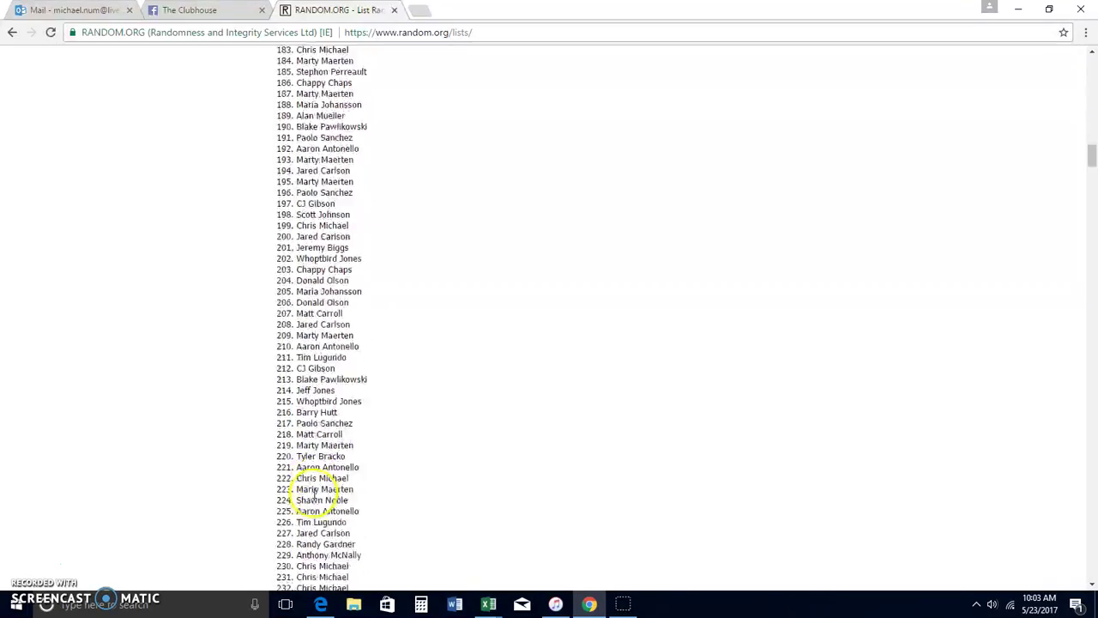
scroll(309, 497, down, 10)
scroll(308, 463, down, 12)
scroll(306, 453, down, 12)
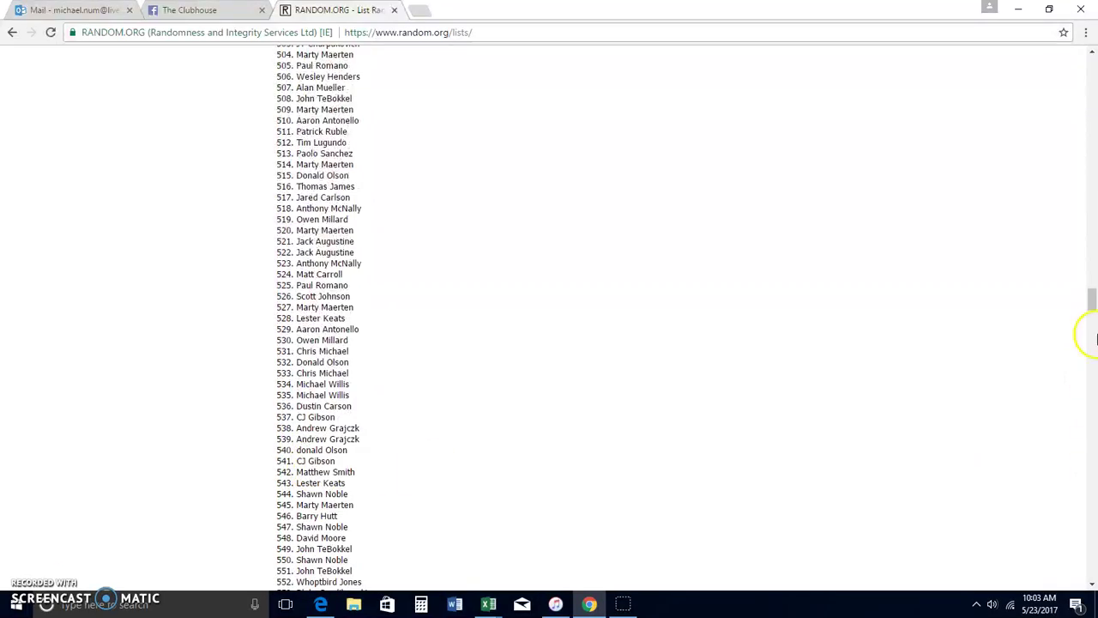
click(1090, 326)
drag(1091, 325, 1090, 566)
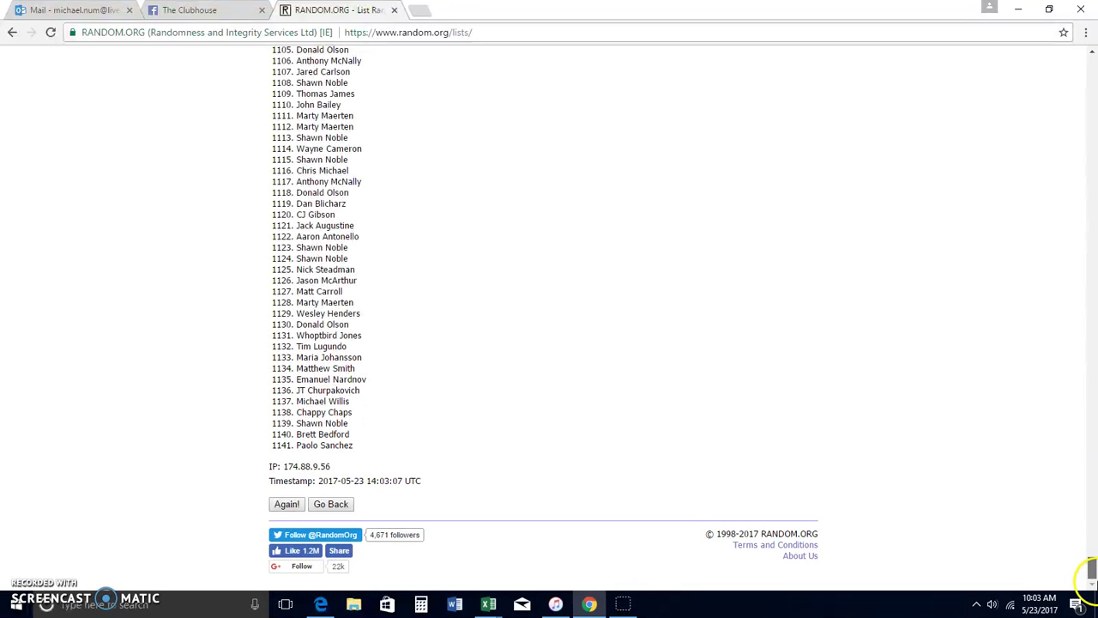
- Reshuffle the entrant list twice more with Again!, checking the clock between runs
click(286, 504)
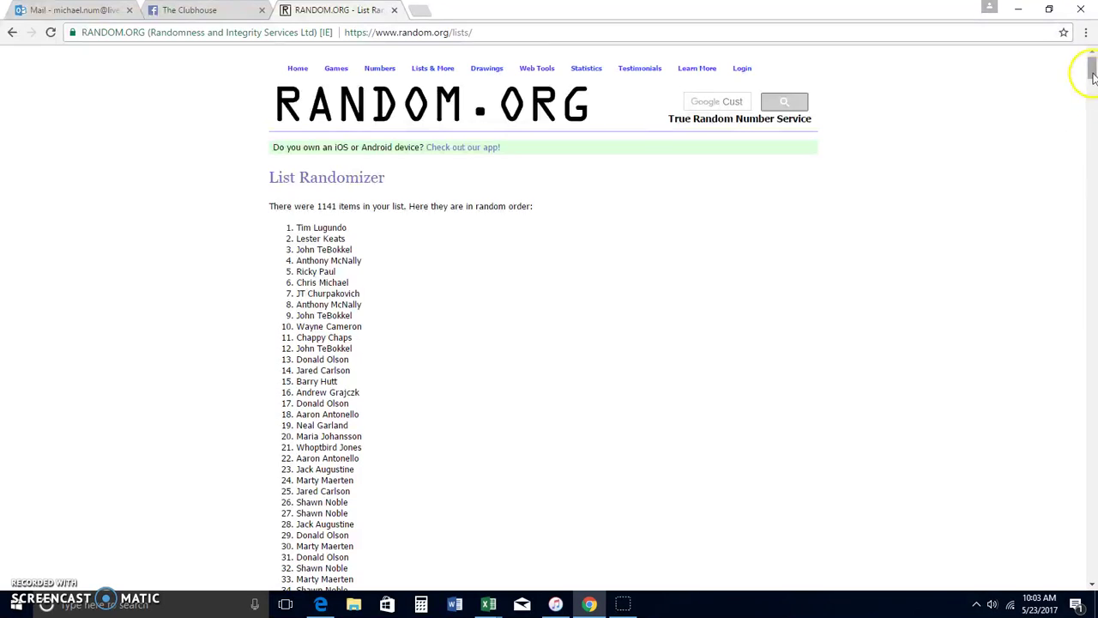
drag(1091, 74, 1090, 569)
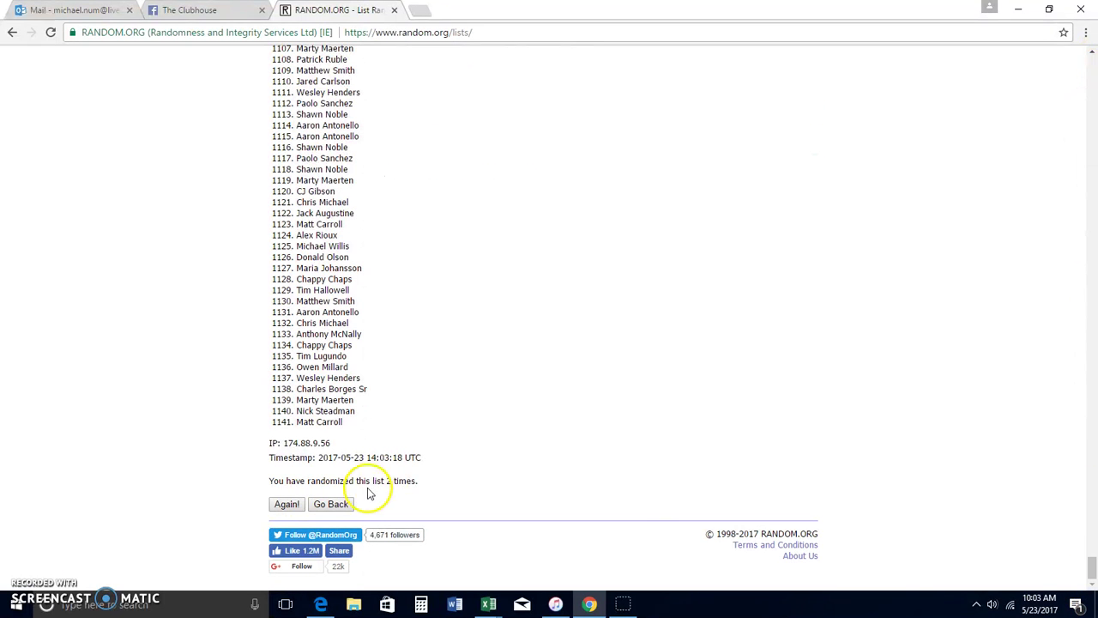
drag(373, 481, 477, 485)
click(1036, 605)
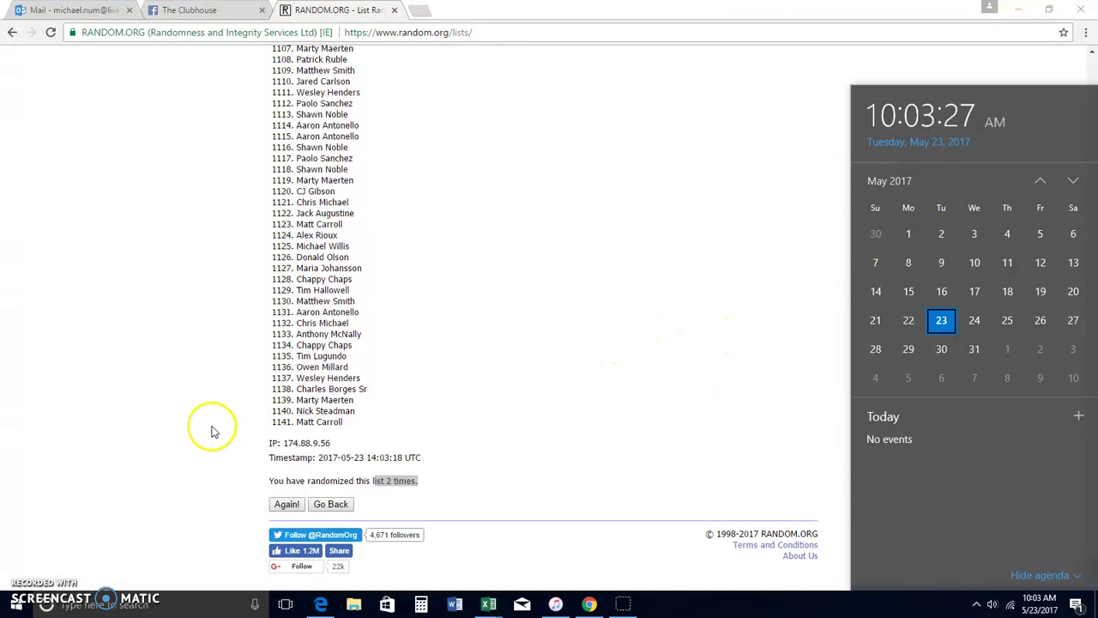
click(111, 429)
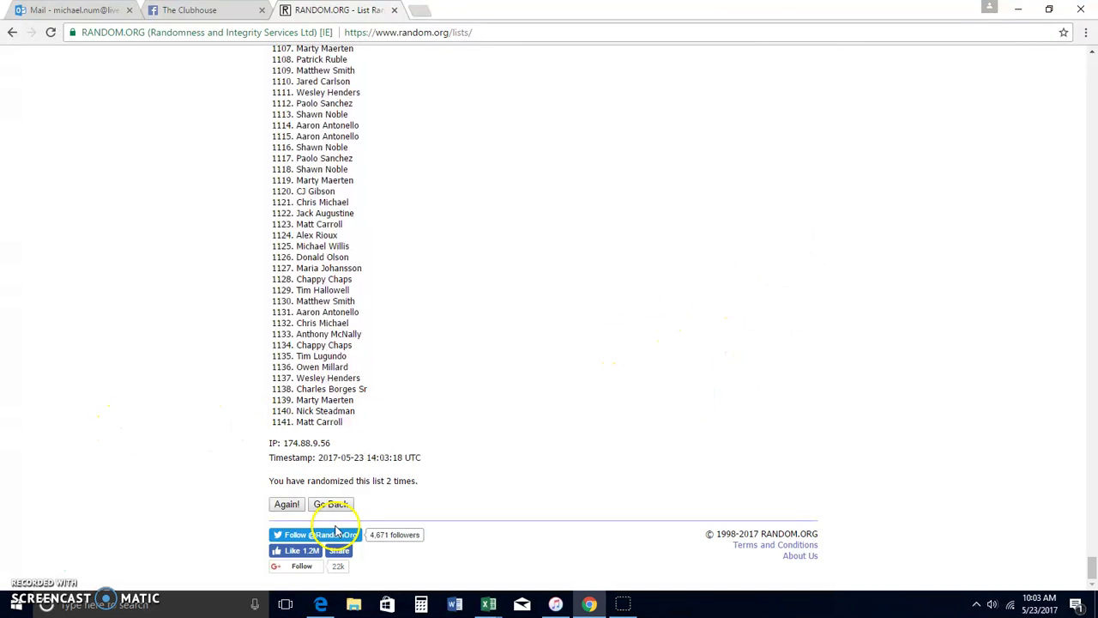
click(287, 506)
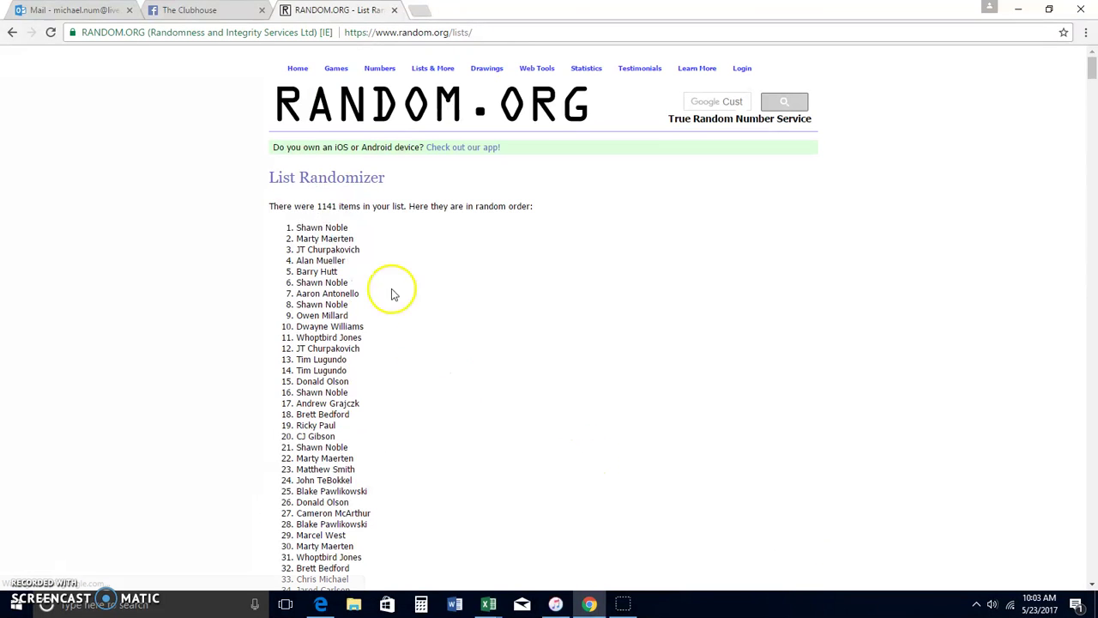
- Copy the first 25 names of the final shuffled order
mouse_move(295, 227)
mouse_down()
mouse_move(356, 284)
mouse_move(382, 369)
mouse_move(380, 490)
mouse_up()
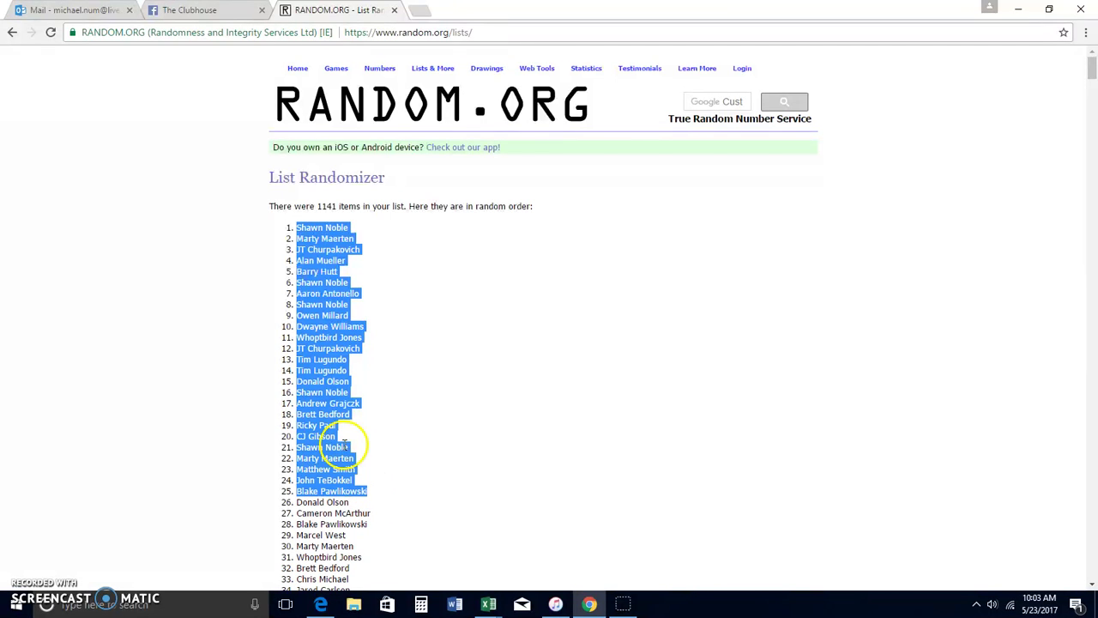
right_click(288, 385)
click(328, 392)
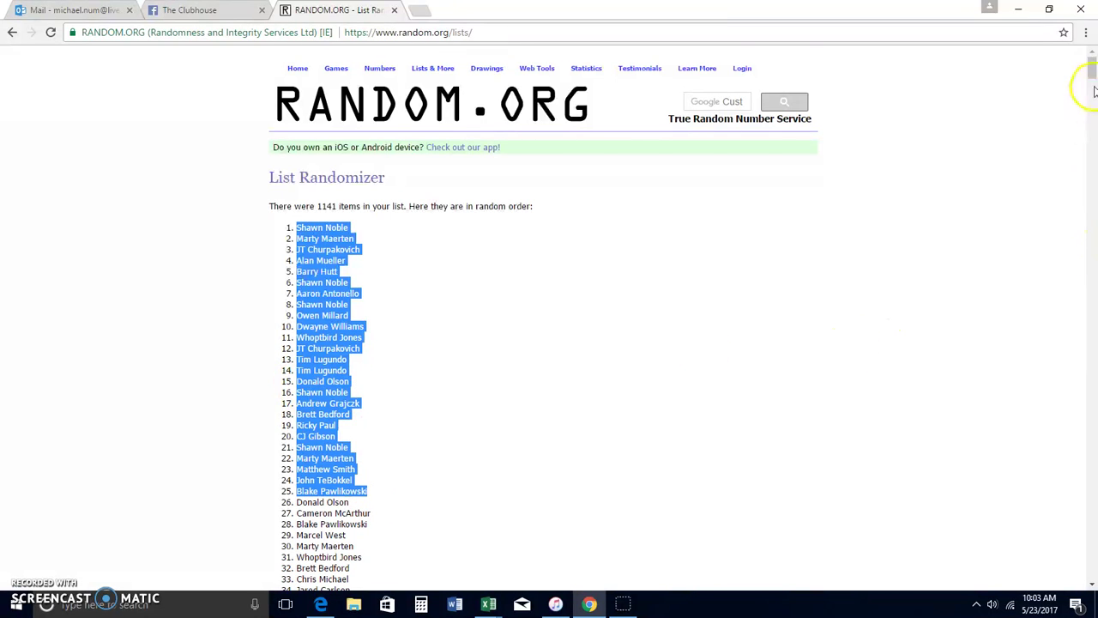
drag(1094, 90, 1091, 570)
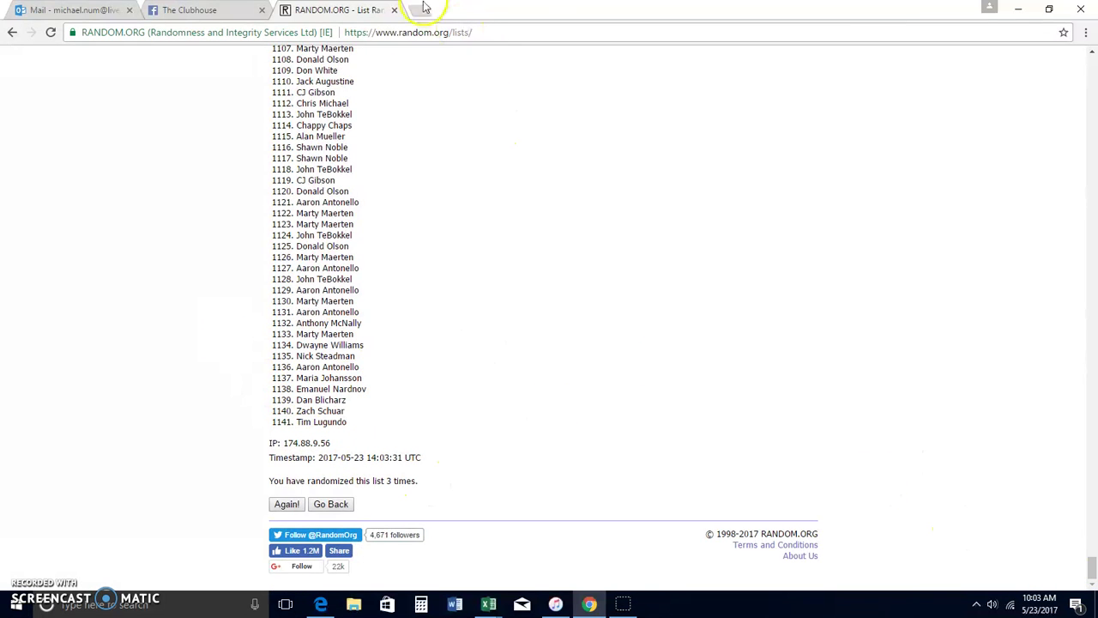
- Paste the 25 numbered names at B1 beside the prizes and narrow column B to the numbers
click(535, 564)
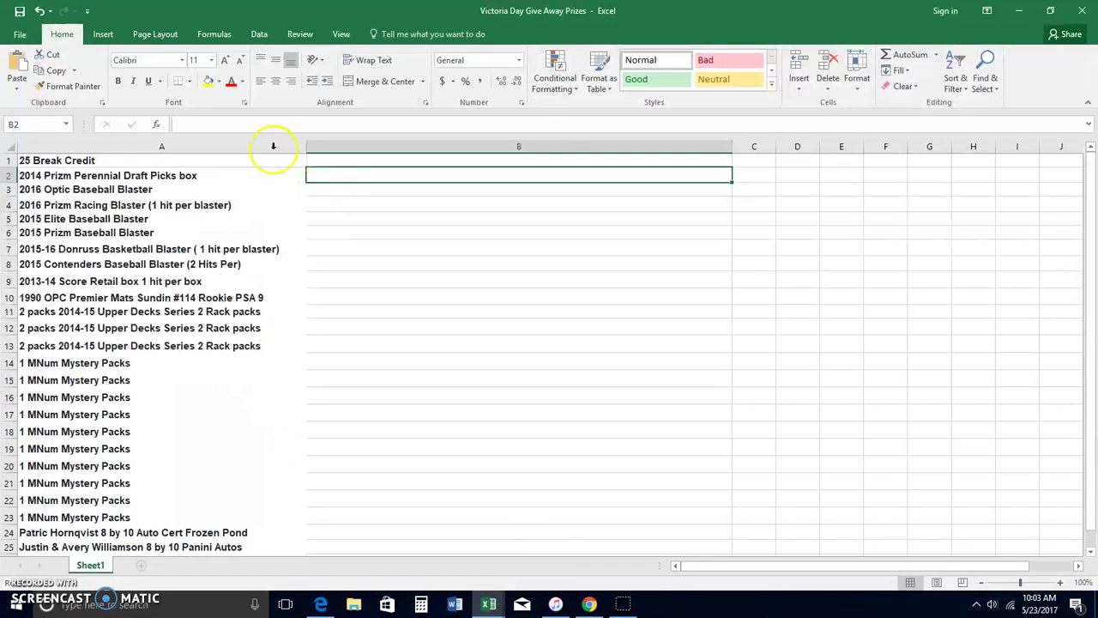
click(357, 159)
right_click(358, 159)
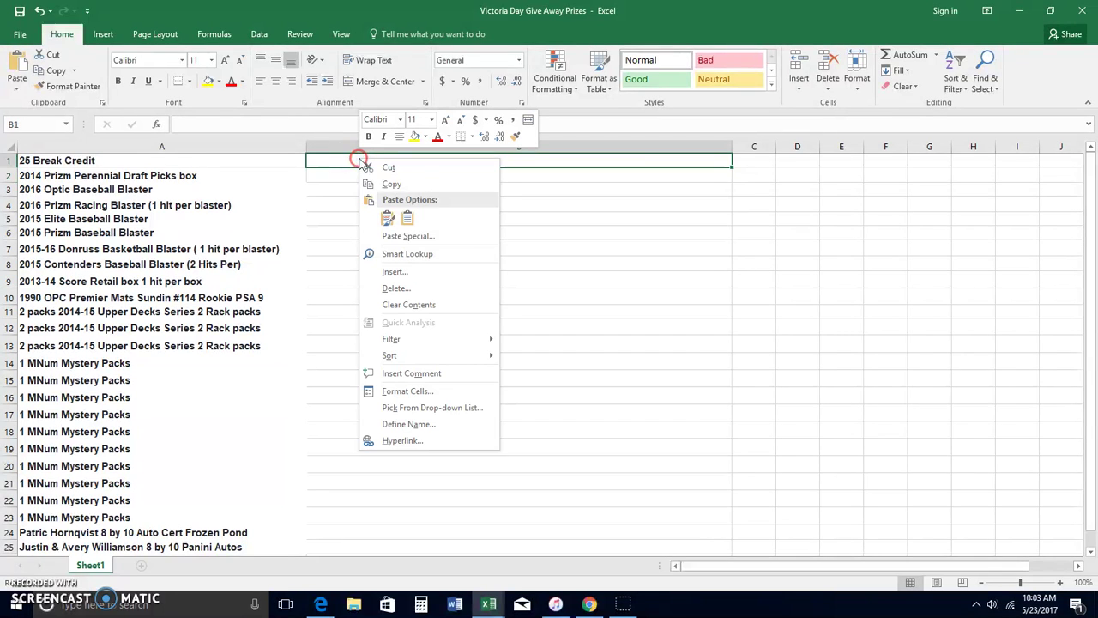
click(387, 217)
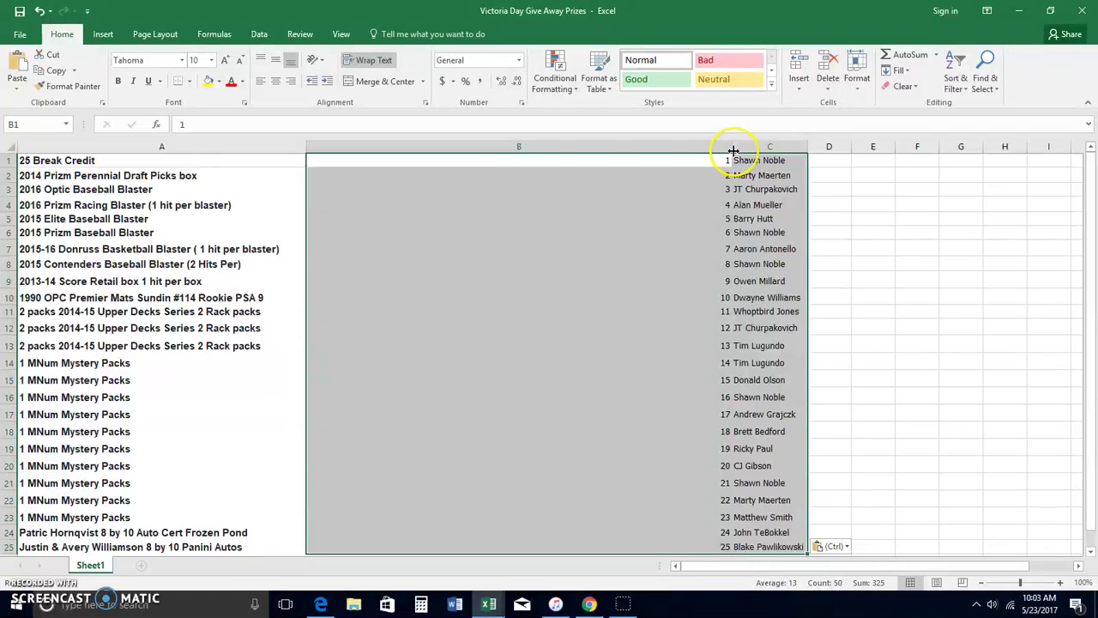
drag(731, 146, 439, 163)
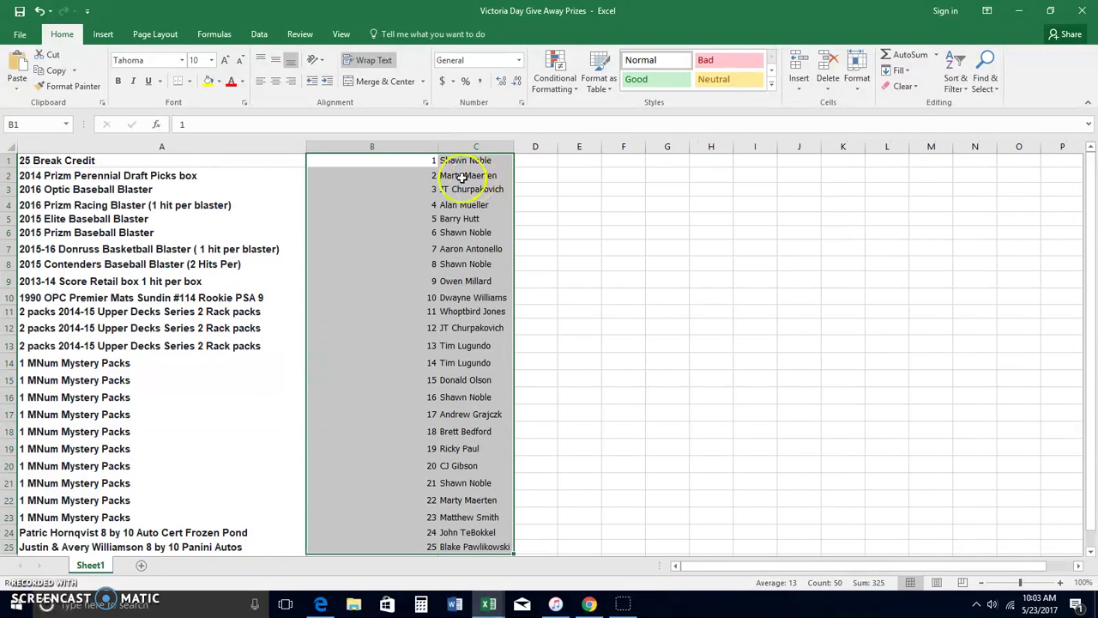
drag(440, 148, 350, 148)
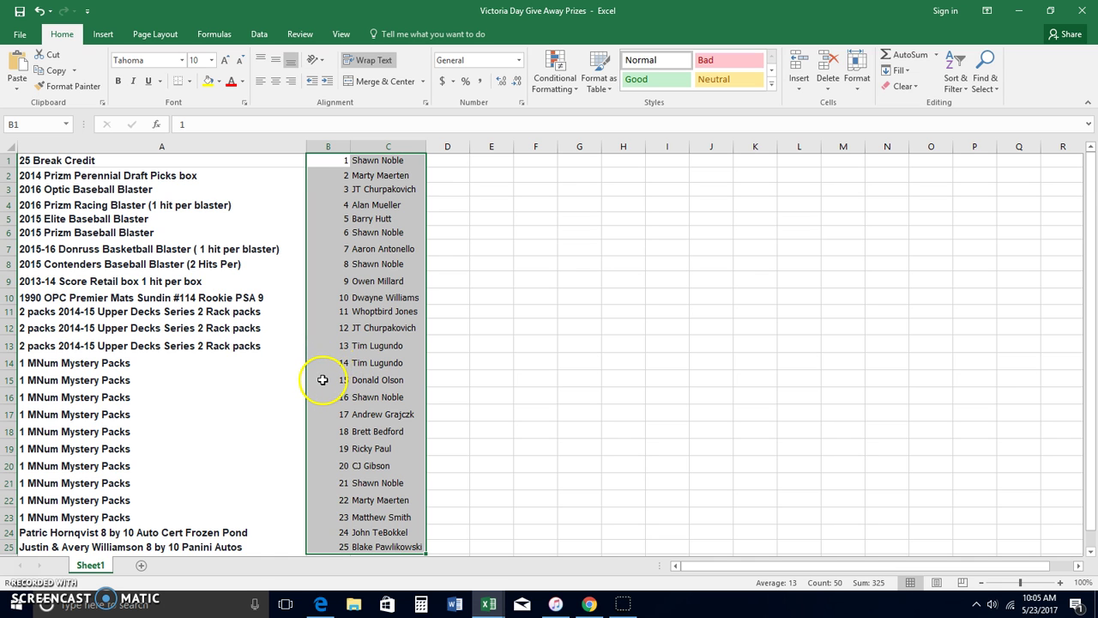
scroll(322, 379, down, 2)
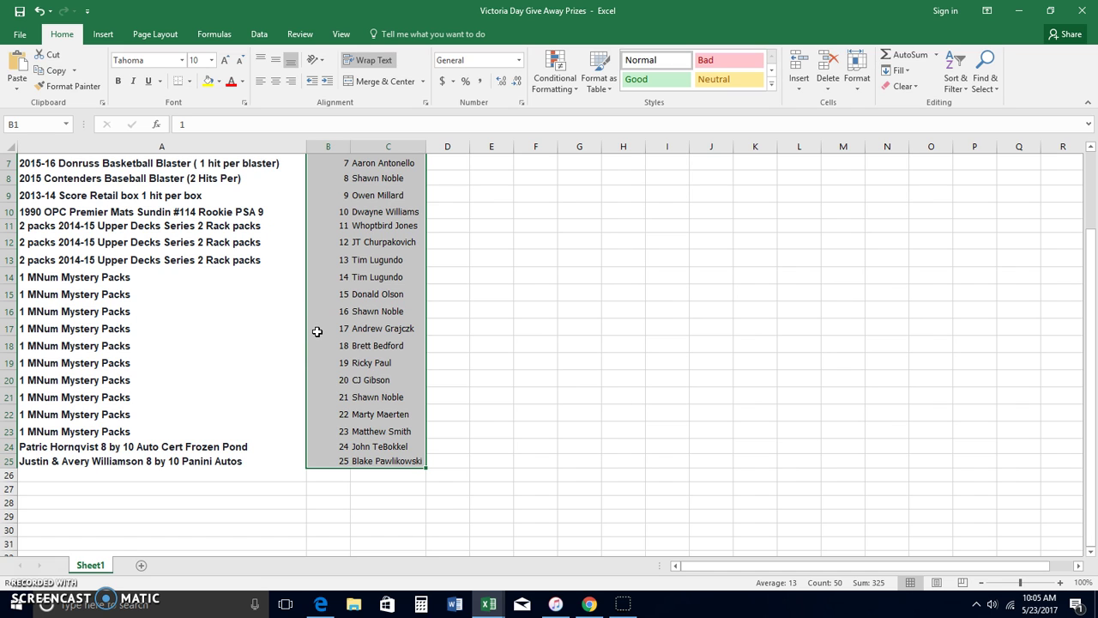
right_click(320, 347)
right_click(322, 353)
scroll(497, 424, up, 2)
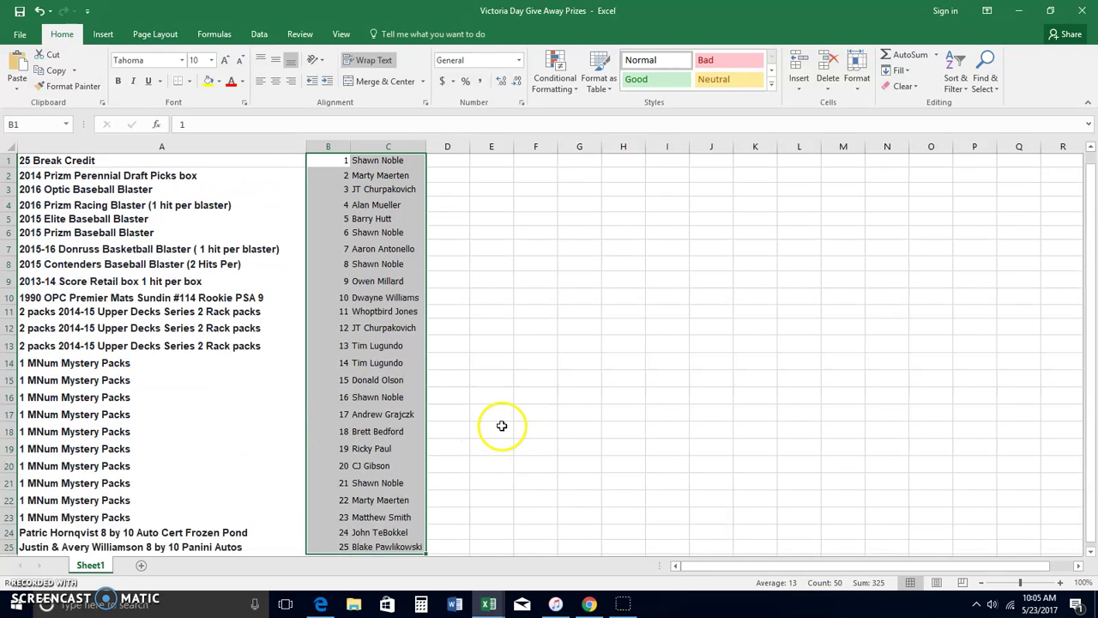
scroll(439, 553, down, 1)
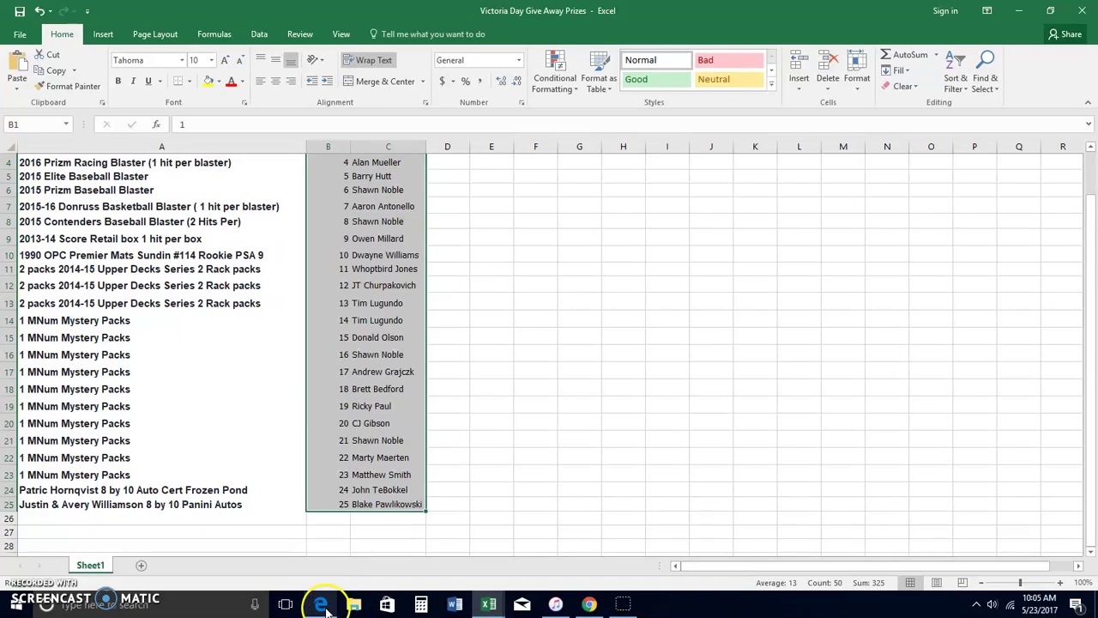
- Return to Chrome and bring up the giveaway post in The Clubhouse group
click(589, 604)
scroll(360, 60, up, 4)
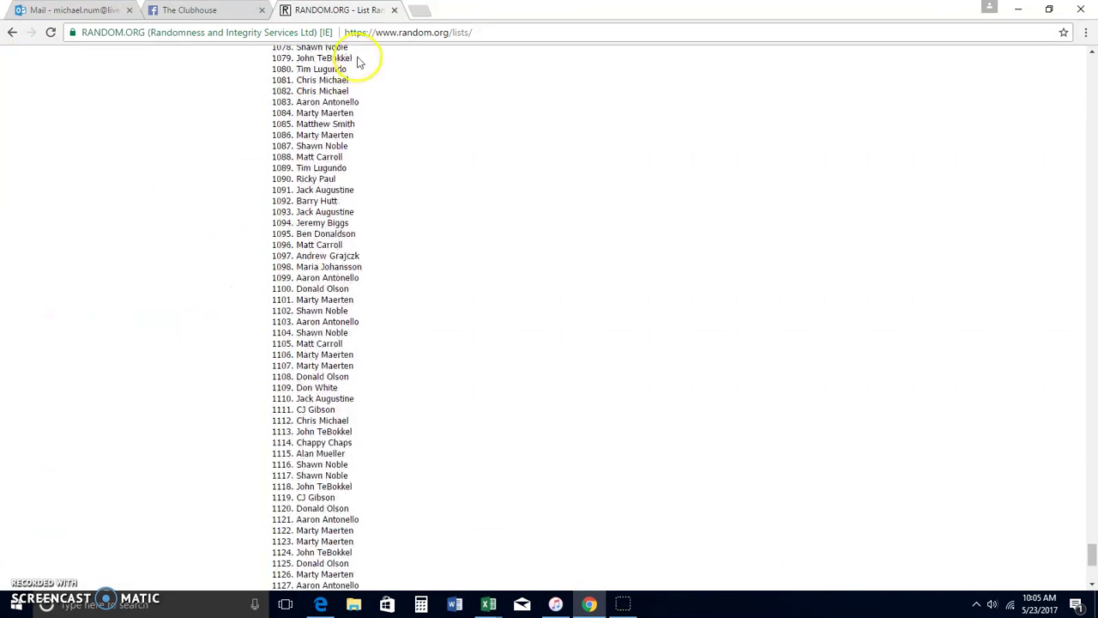
scroll(356, 56, down, 4)
click(206, 10)
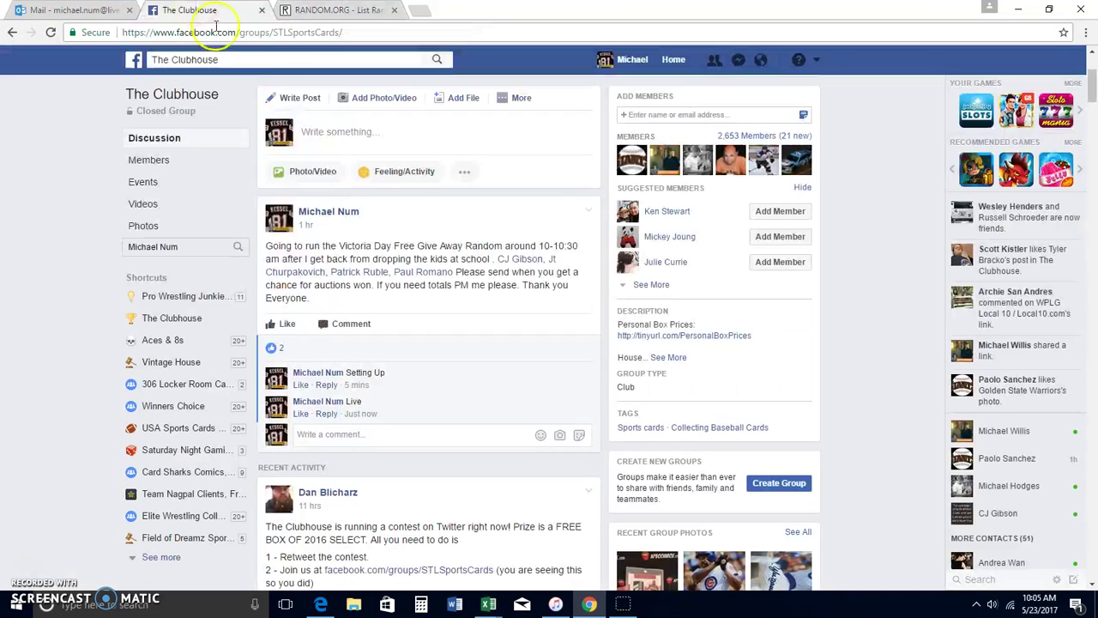
scroll(622, 446, down, 2)
- Post the comment 'Done' under the giveaway announcement
click(380, 298)
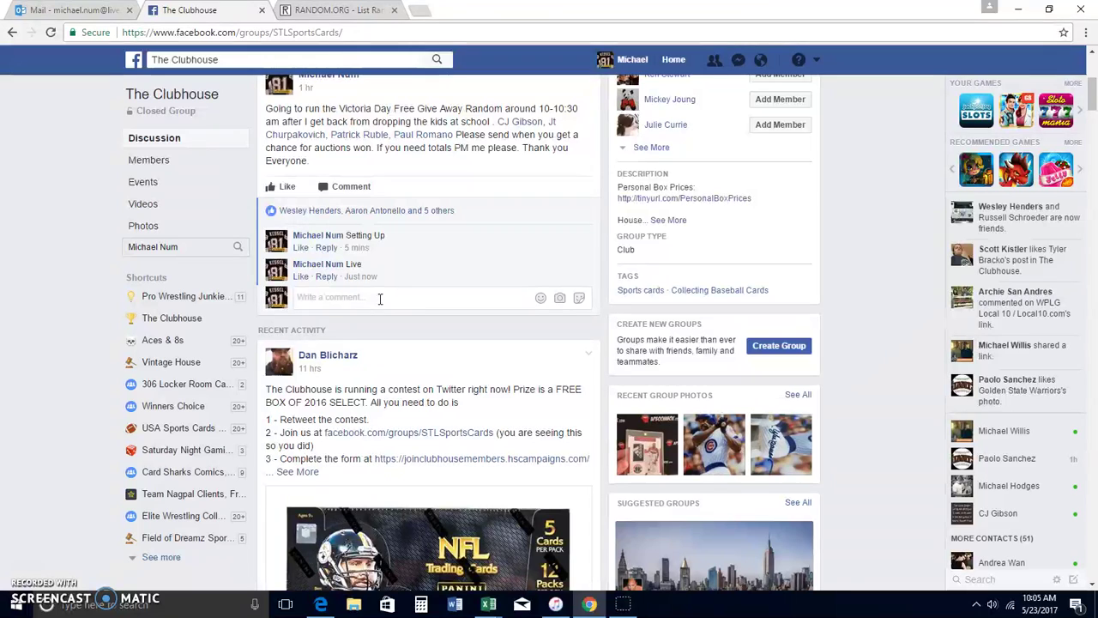
text(Auto)
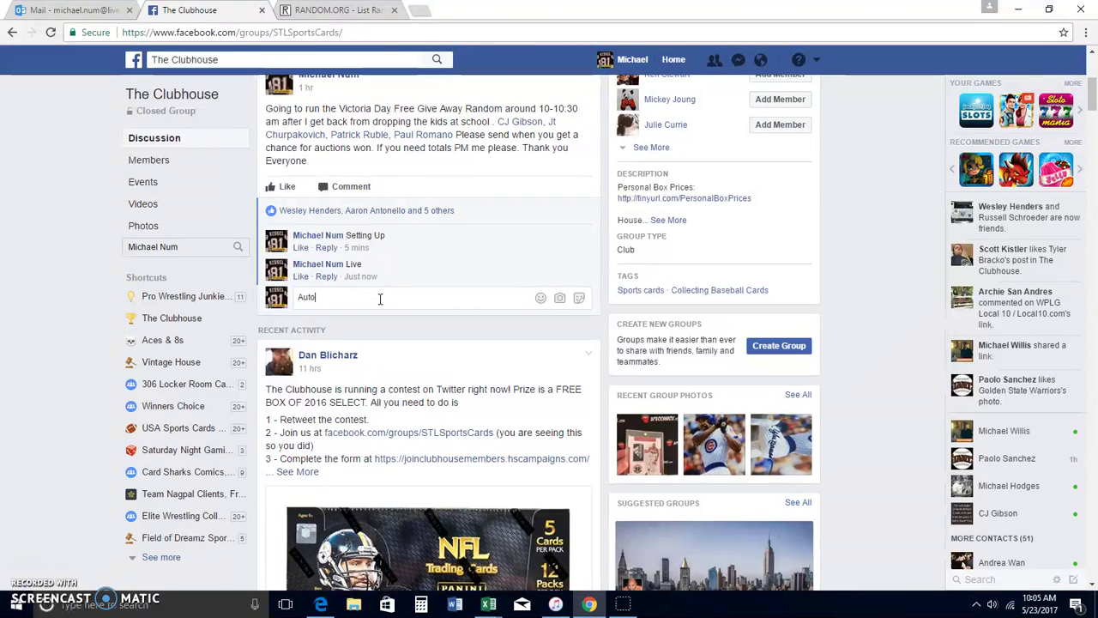
key(BackSpace)
key(BackSpace)
key(BackSpace)
key(BackSpace)
text(Done)
key(Return)
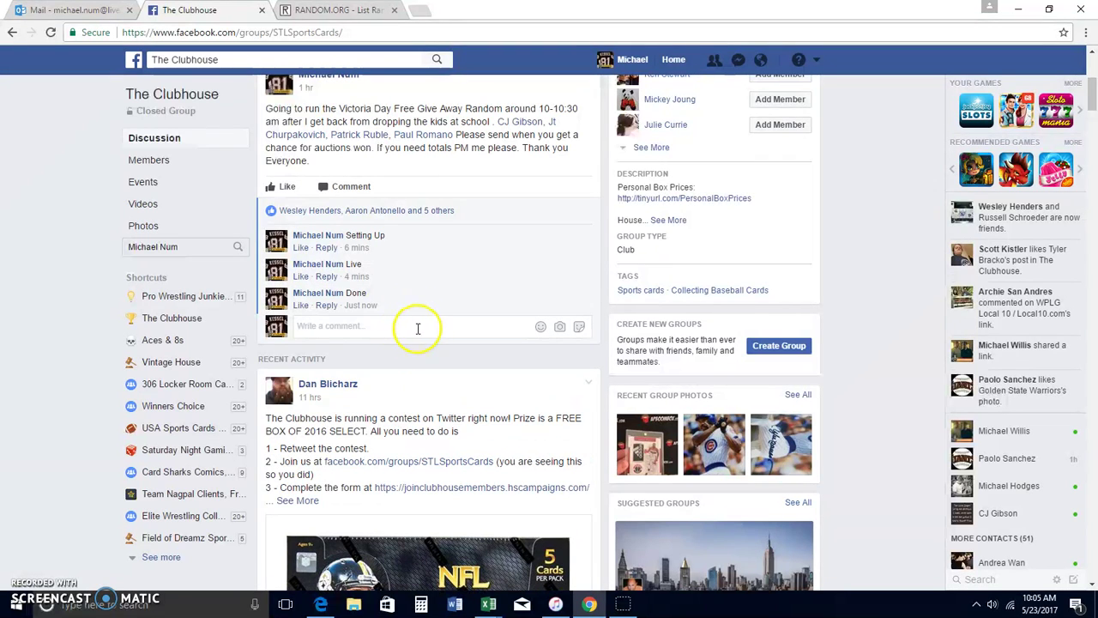